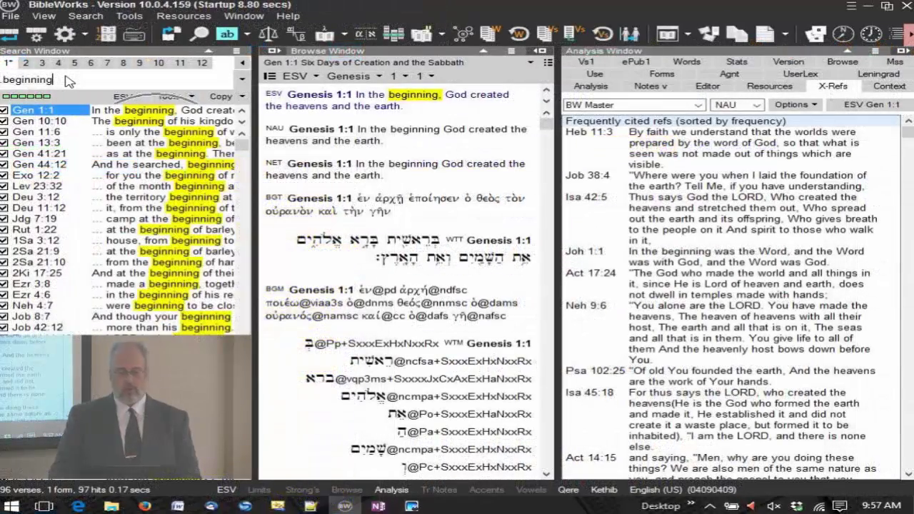
# Browse the "beginning" search hits at Gen 10:10, Gen 11:6 and Gen 13:3, and return to Gen 1:1
pyautogui.click(57, 80)
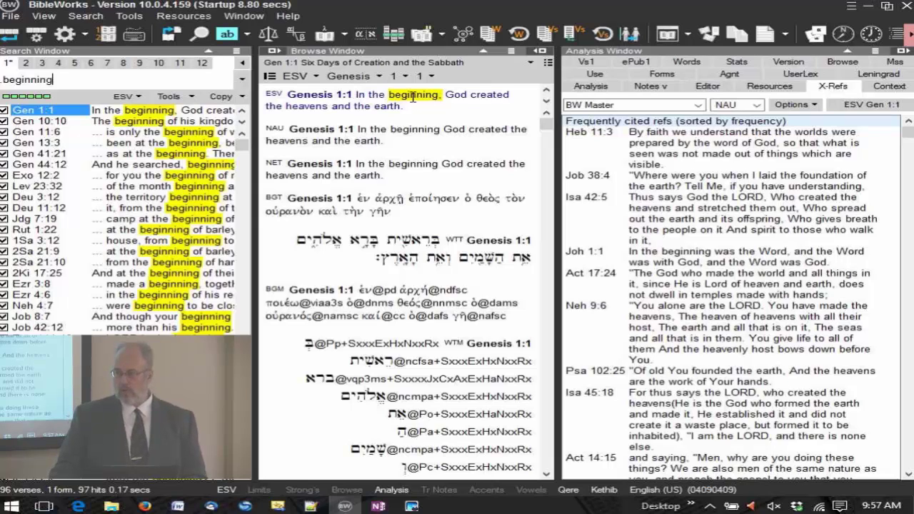
pyautogui.click(45, 120)
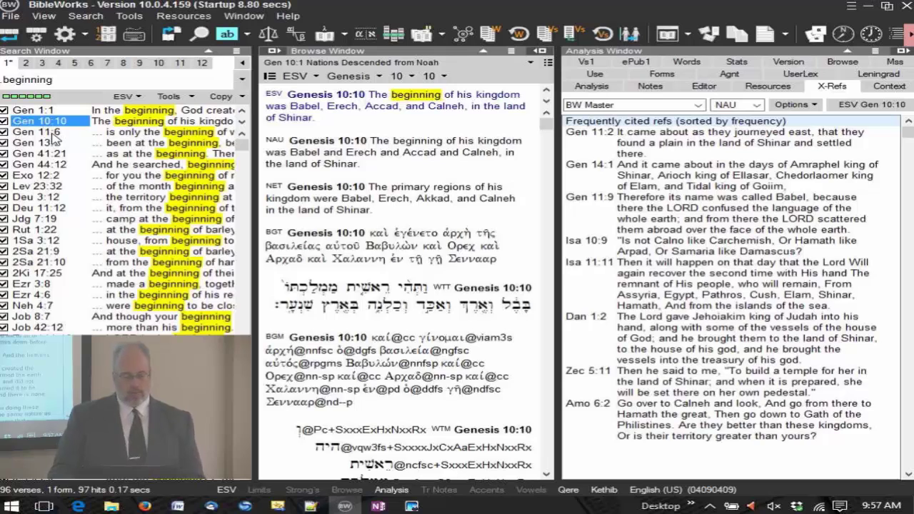
pyautogui.click(52, 133)
pyautogui.click(50, 143)
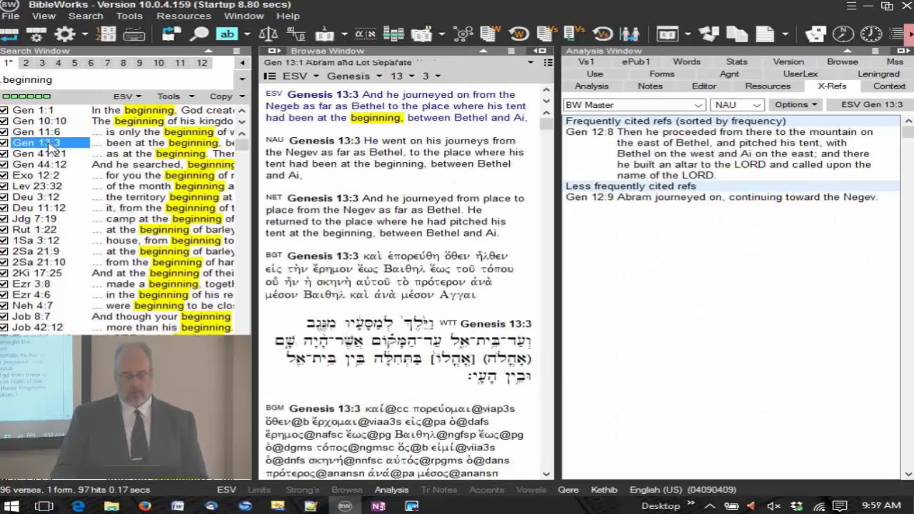
pyautogui.click(45, 113)
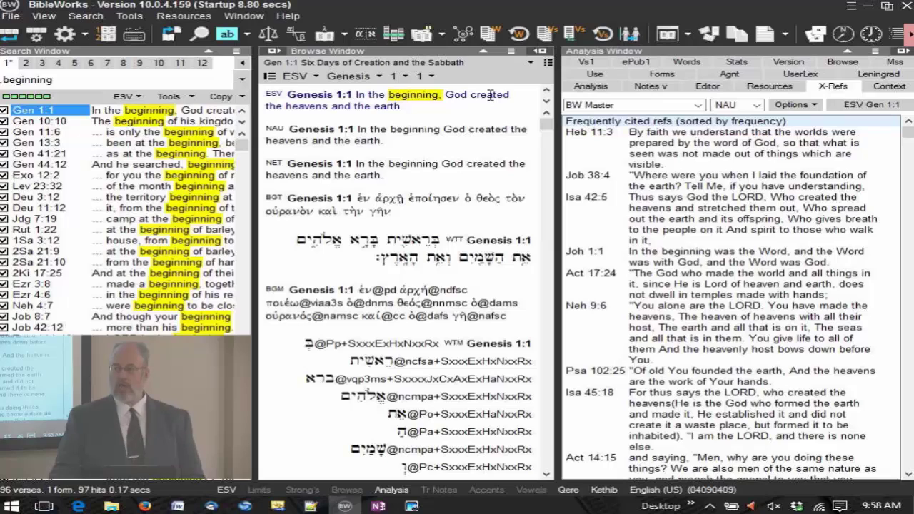
# Search from the ESV text of Genesis 1:1 for the word "created" and for the phrase "heavens and the earth"
pyautogui.rightClick(490, 95)
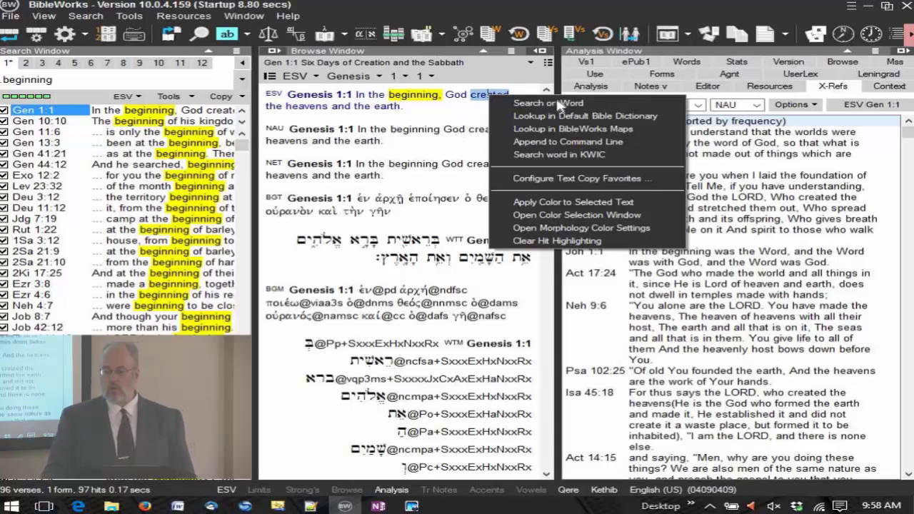
pyautogui.click(530, 103)
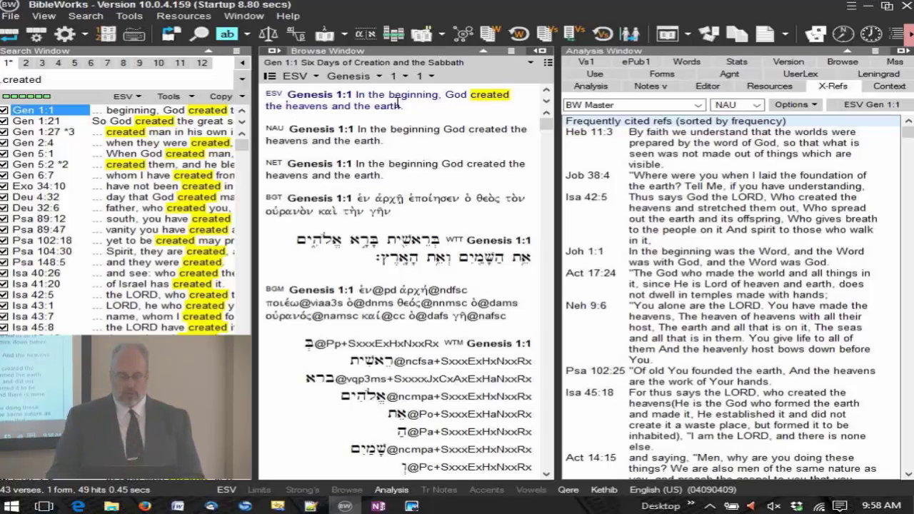
pyautogui.moveTo(398, 104); pyautogui.dragTo(286, 106)
pyautogui.rightClick(330, 109)
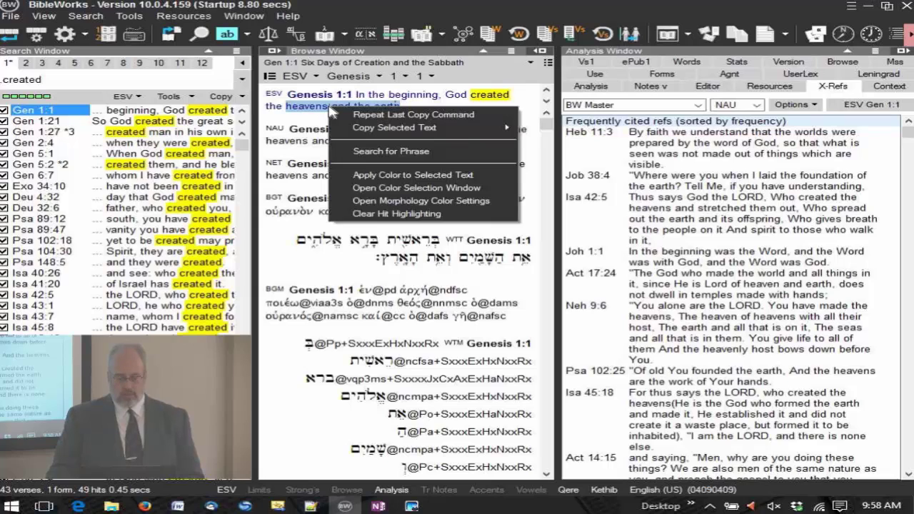
pyautogui.click(438, 151)
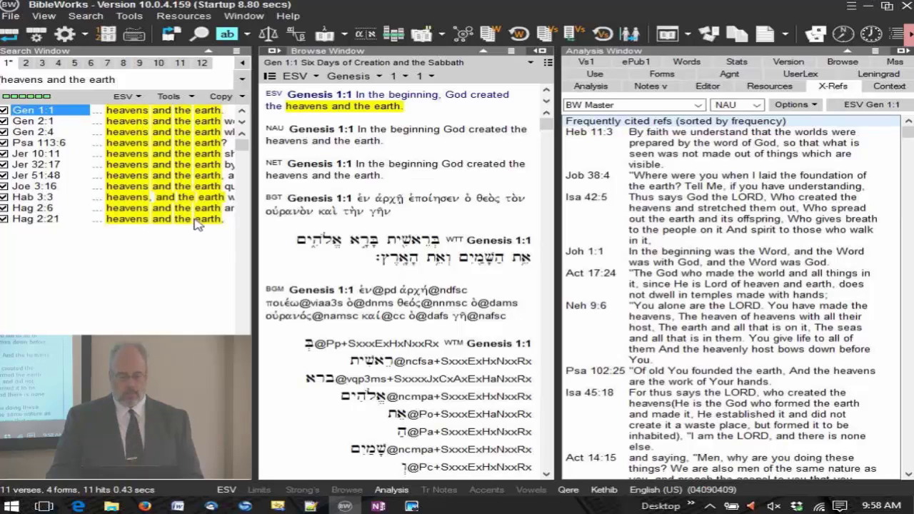
pyautogui.click(130, 83)
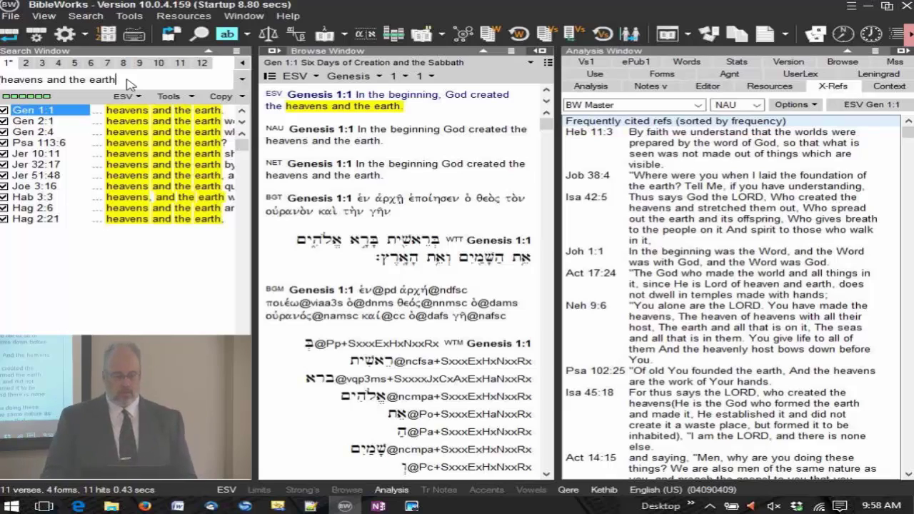
pyautogui.click(437, 114)
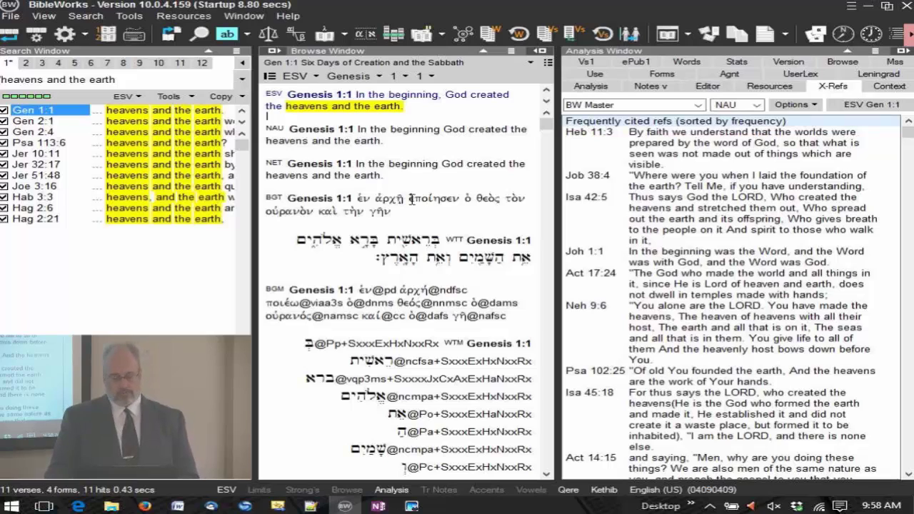
# Search on the form of the Greek verb ἐποίησεν in the BGT text of Genesis 1:1
pyautogui.rightClick(427, 202)
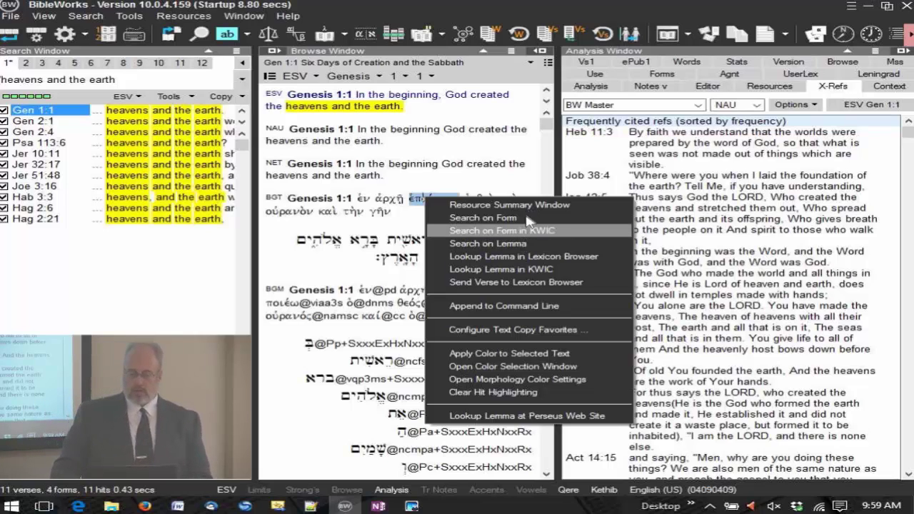
pyautogui.click(531, 178)
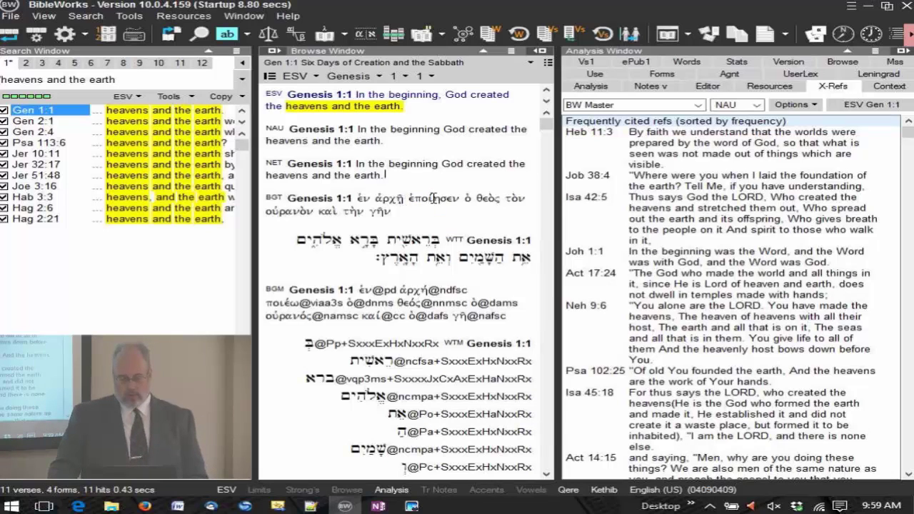
pyautogui.rightClick(433, 198)
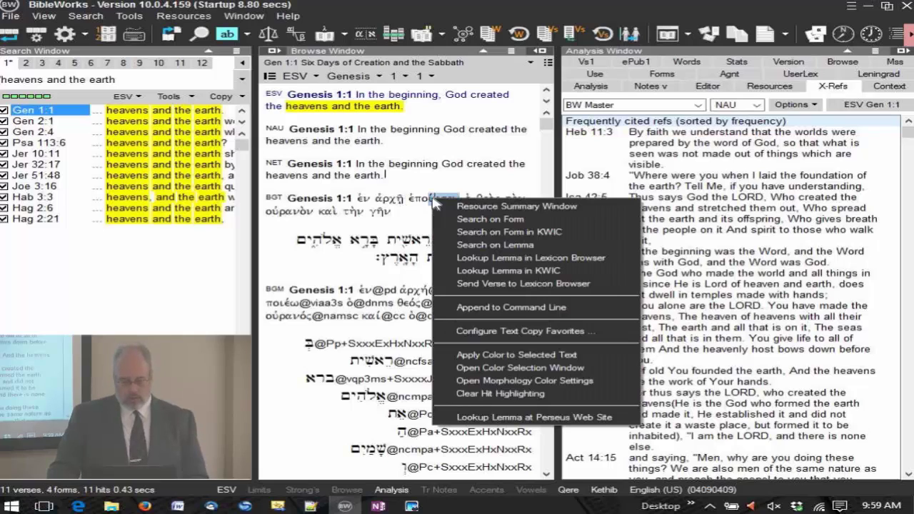
pyautogui.click(513, 219)
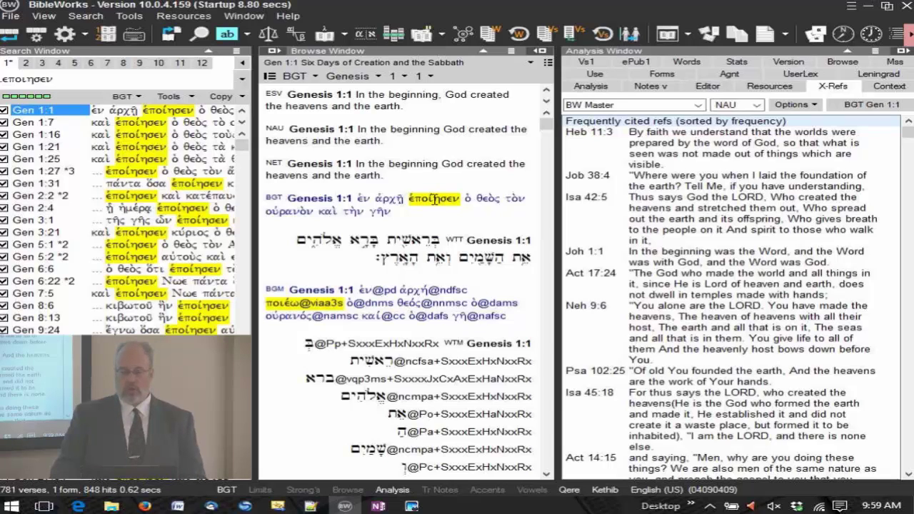
# Search on the lemma of the Greek verb ἐποίησεν in the BGT text of Genesis 1:1
pyautogui.rightClick(435, 200)
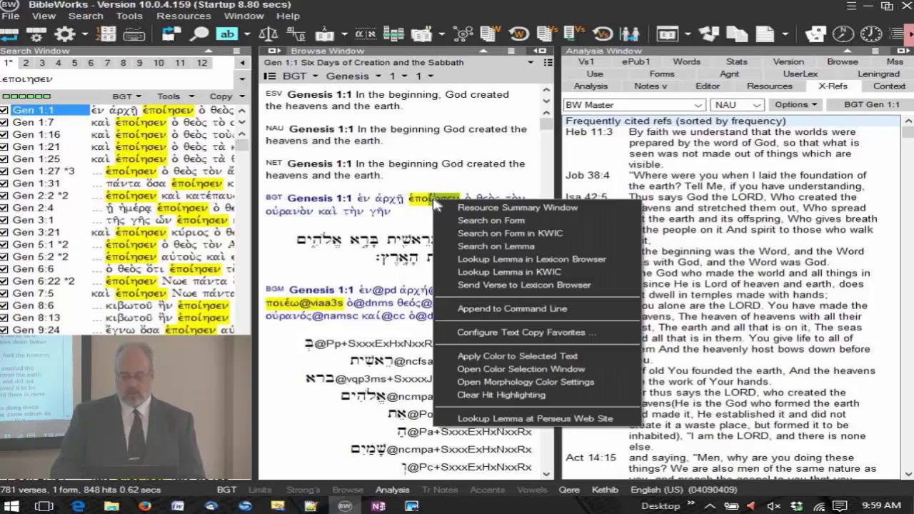
pyautogui.click(548, 245)
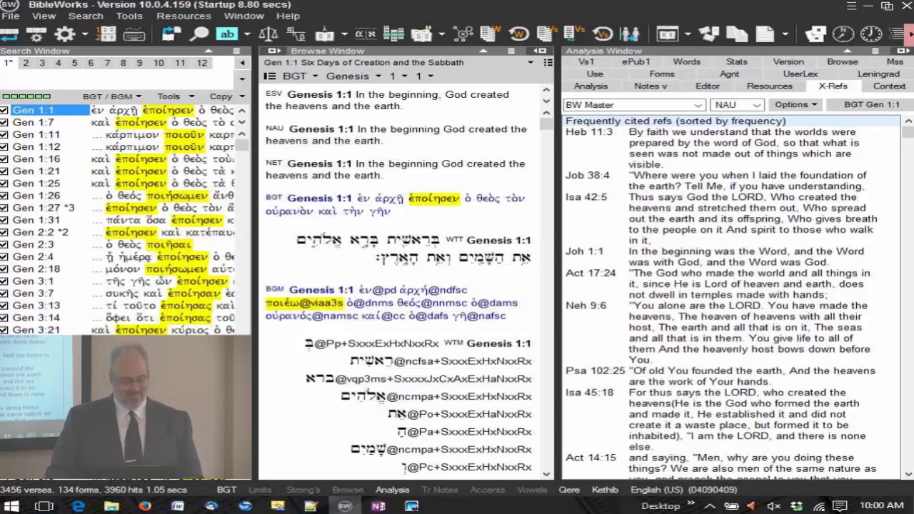
pyautogui.rightClick(432, 202)
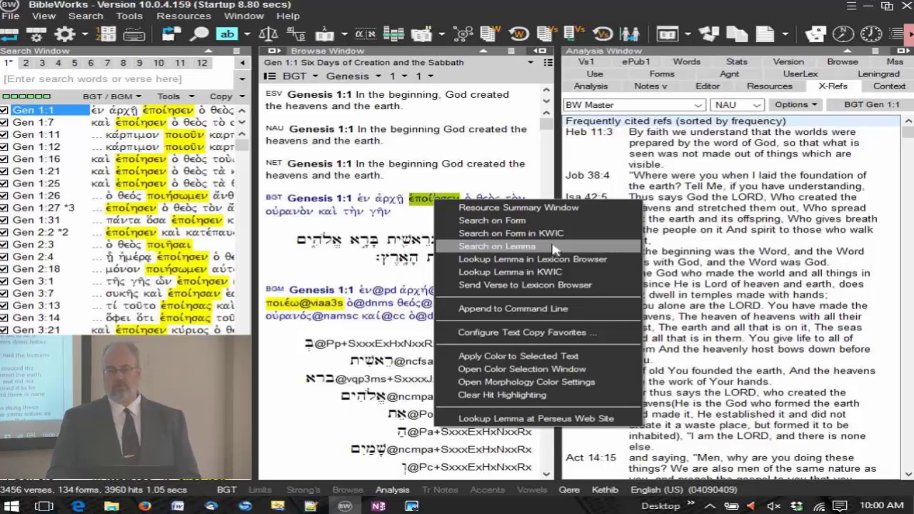
pyautogui.click(489, 179)
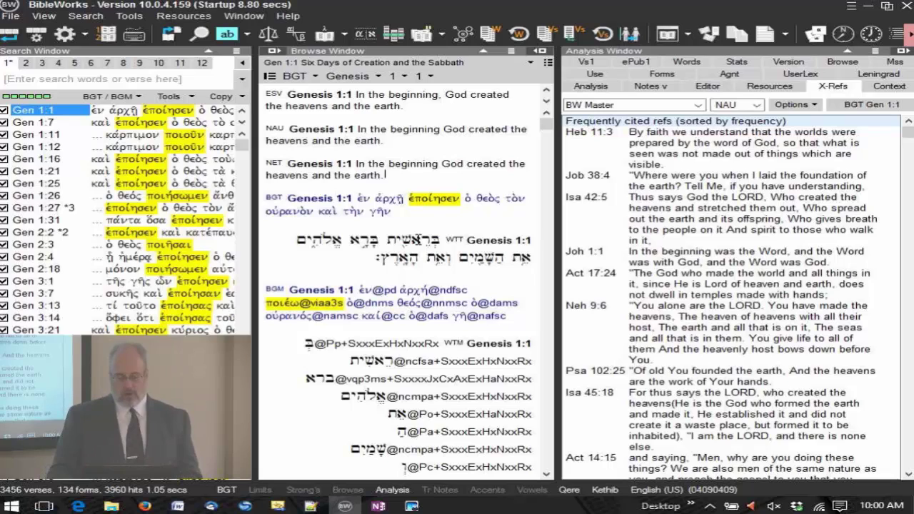
# Search on the form of the Hebrew word בראשית in the WTT text of Genesis 1:1, and on its noun lemma ראשית
pyautogui.rightClick(420, 243)
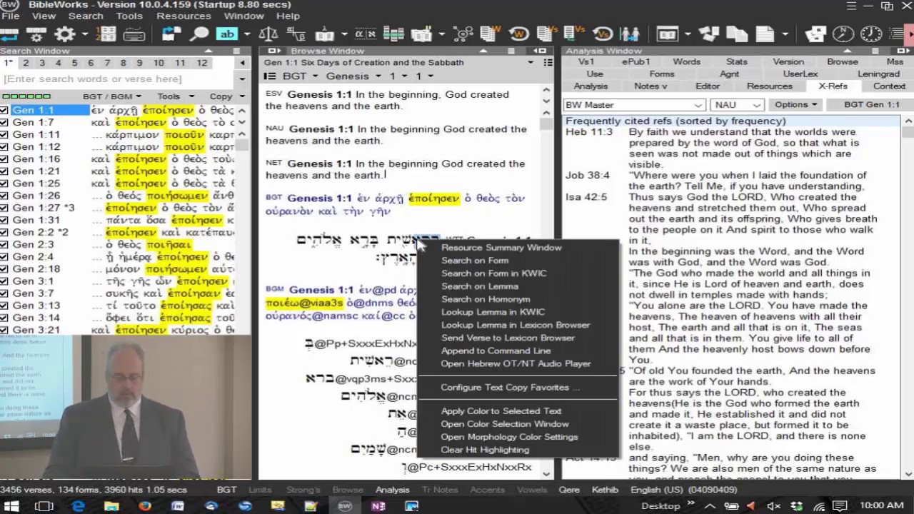
pyautogui.click(491, 262)
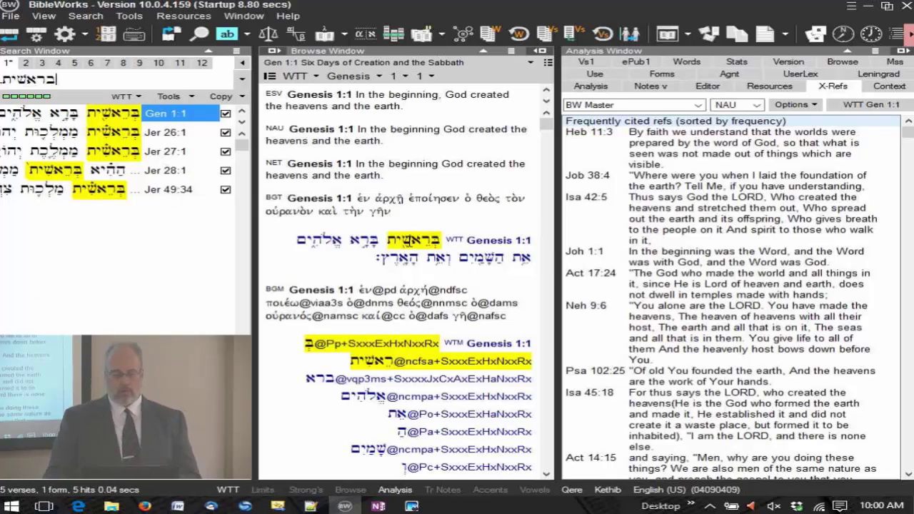
pyautogui.rightClick(410, 238)
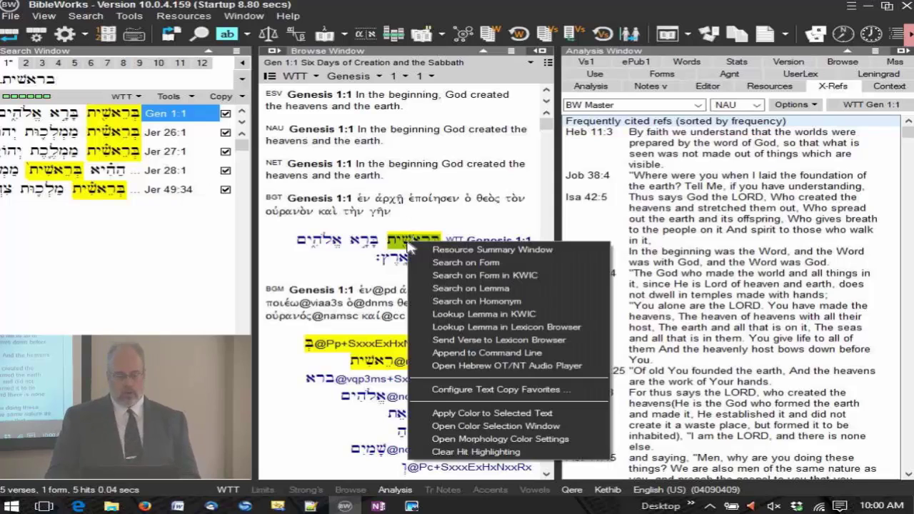
pyautogui.click(521, 286)
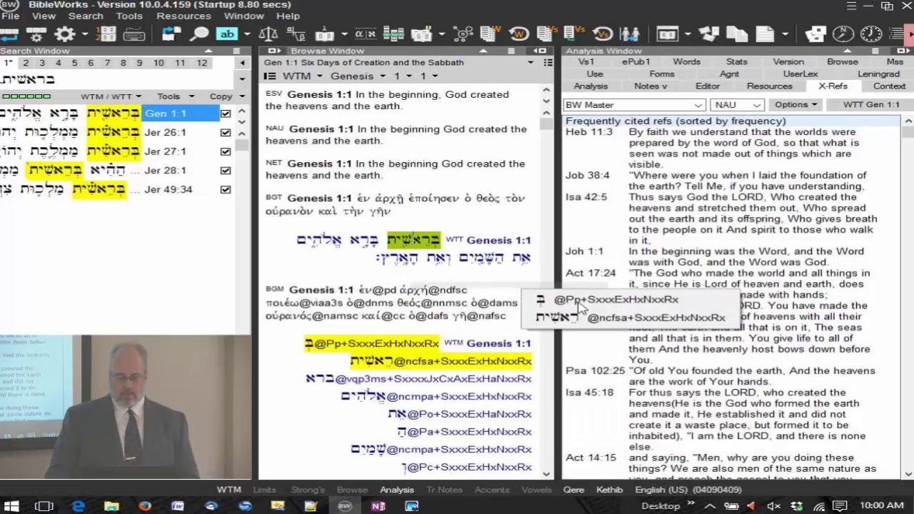
pyautogui.click(580, 300)
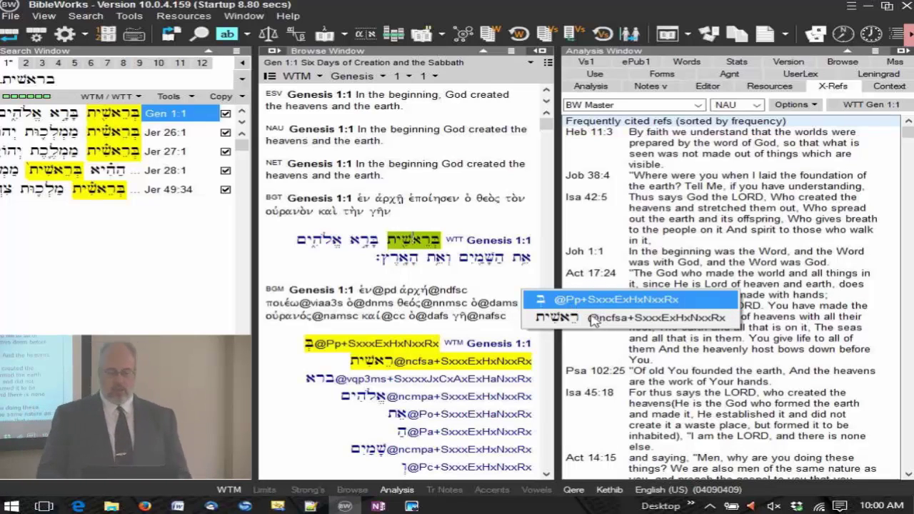
pyautogui.click(593, 320)
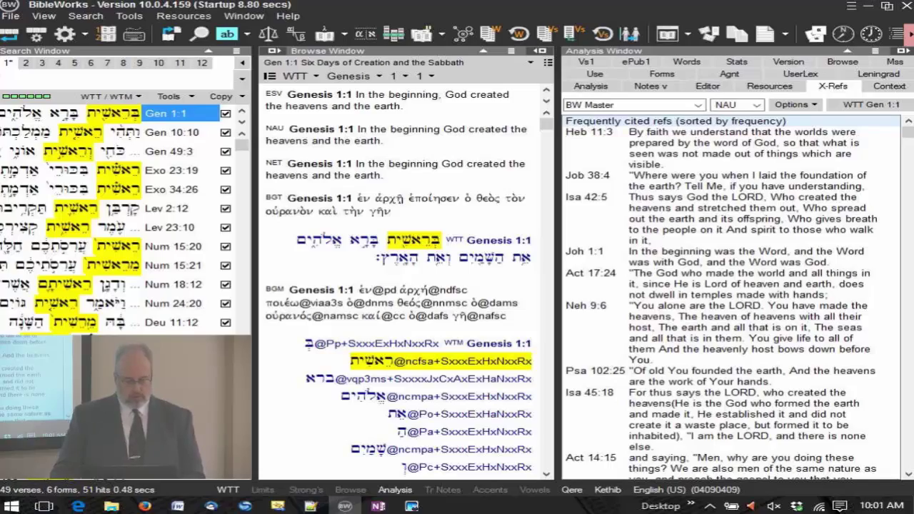
# Show Deuteronomy 18:4 in the browse text to examine this occurrence of ראשית
pyautogui.write('deu 18:1')
pyautogui.press('Return')
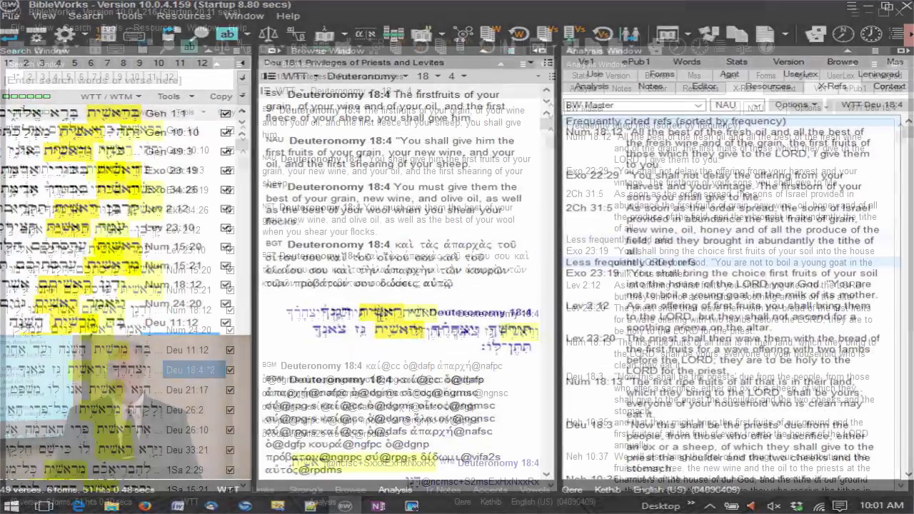
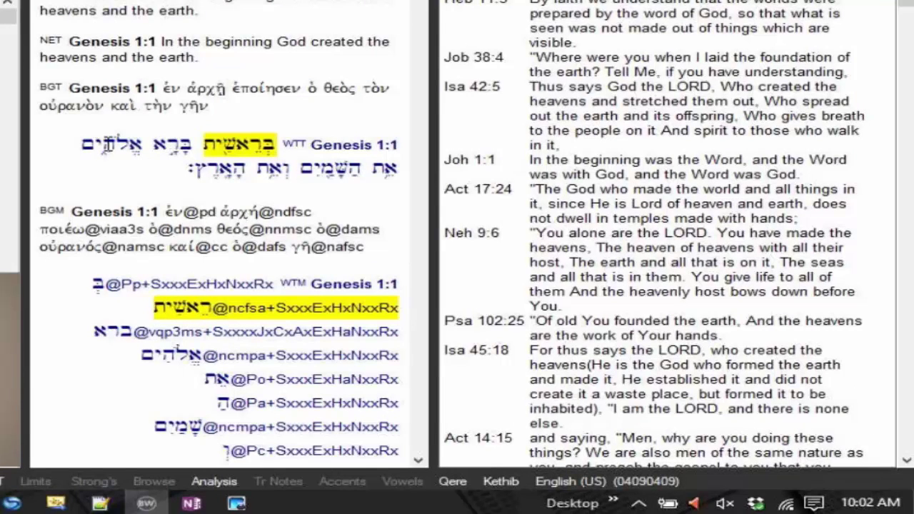
# Append the Hebrew words אלהים and ברא from the WTT text of Genesis 1:1 to the command line
pyautogui.rightClick(109, 149)
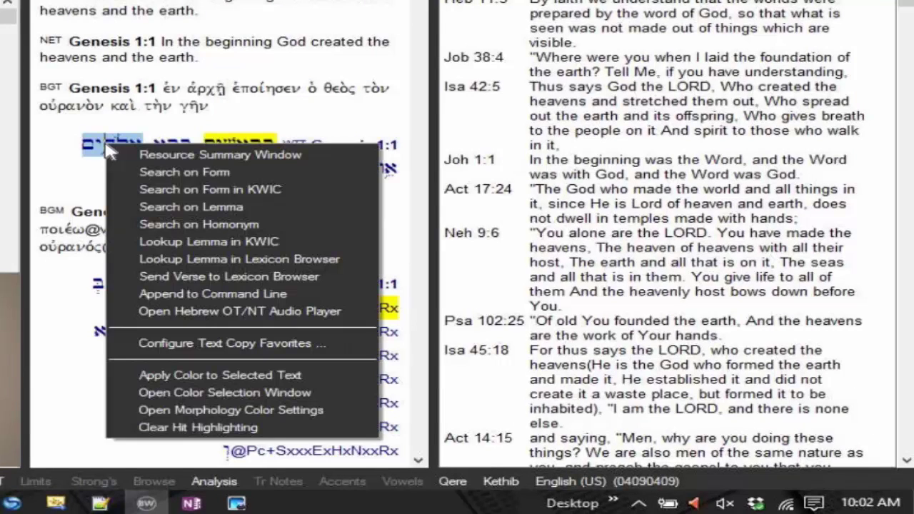
pyautogui.click(309, 292)
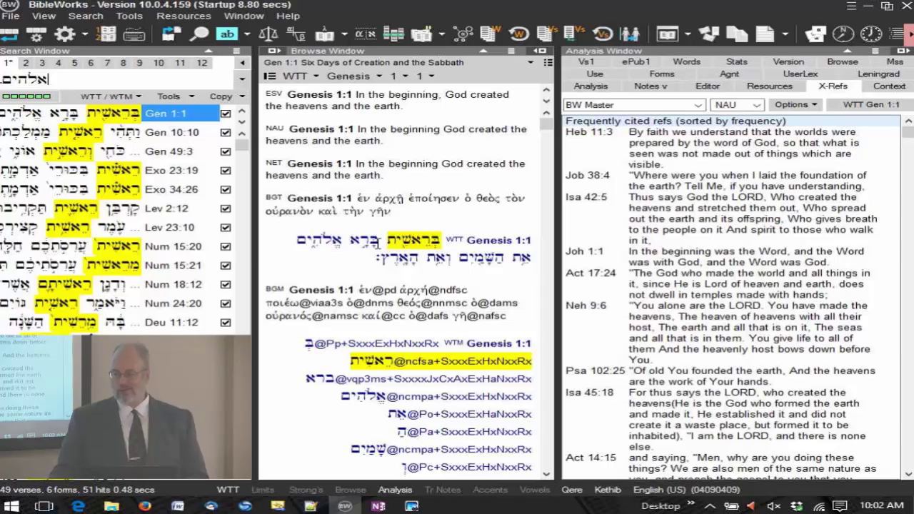
pyautogui.rightClick(366, 241)
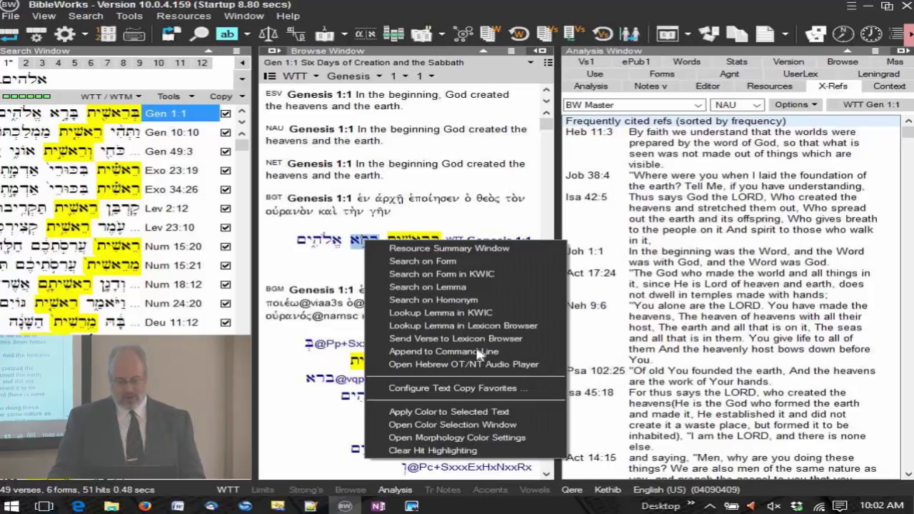
pyautogui.click(478, 352)
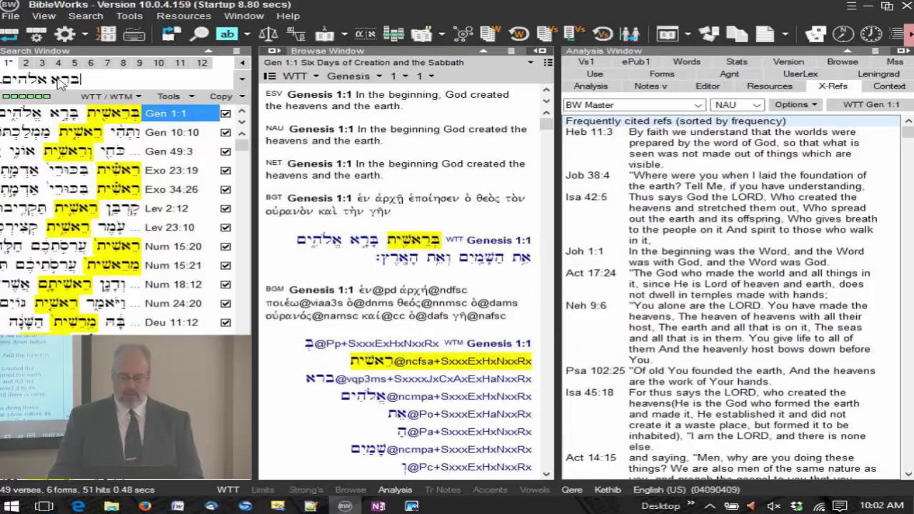
# Advance to Genesis 1:2, append its Hebrew verb היתה to the command line, and run the three-word search
pyautogui.click(546, 101)
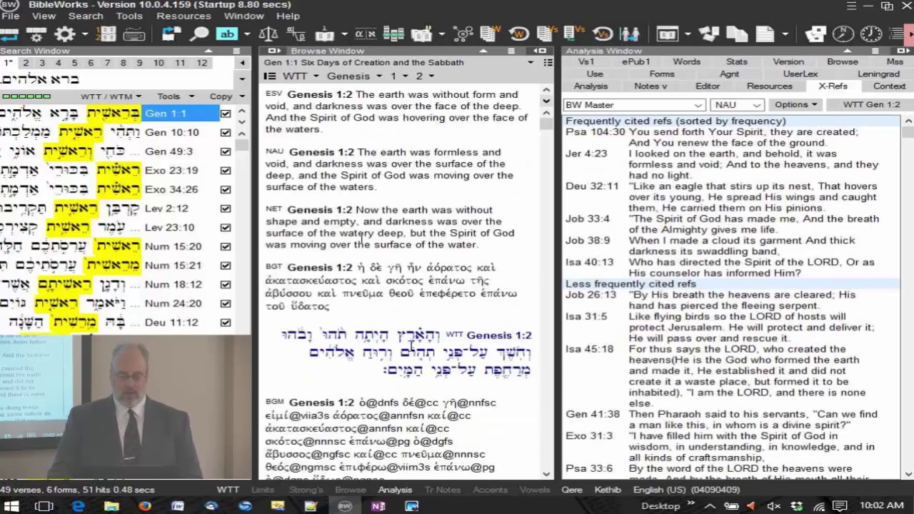
pyautogui.rightClick(376, 334)
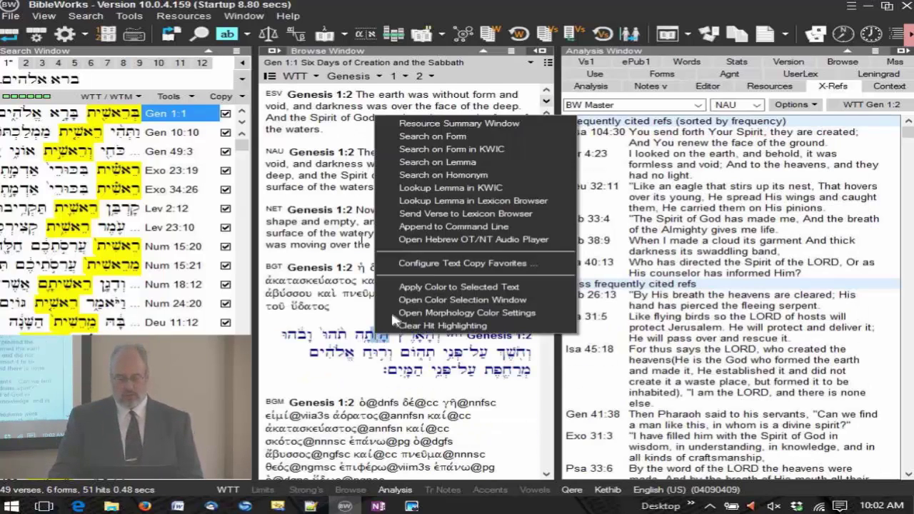
pyautogui.click(475, 227)
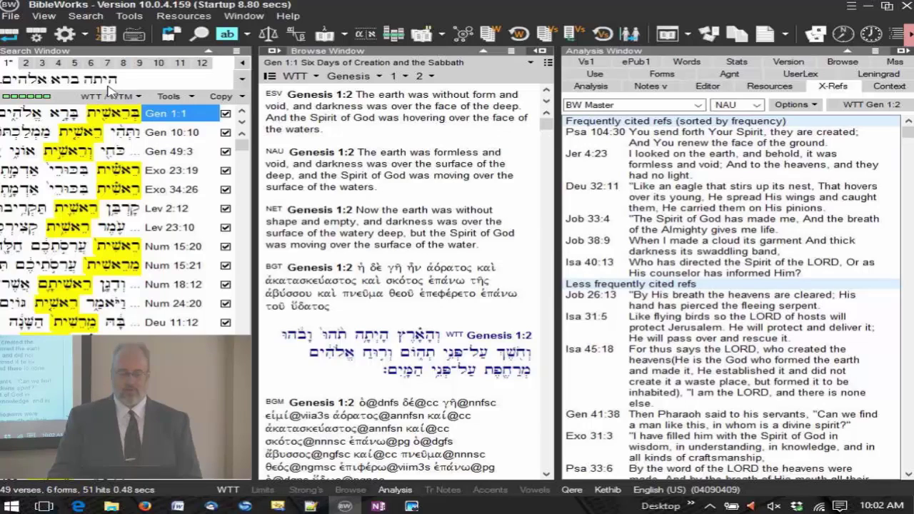
pyautogui.press('Return')
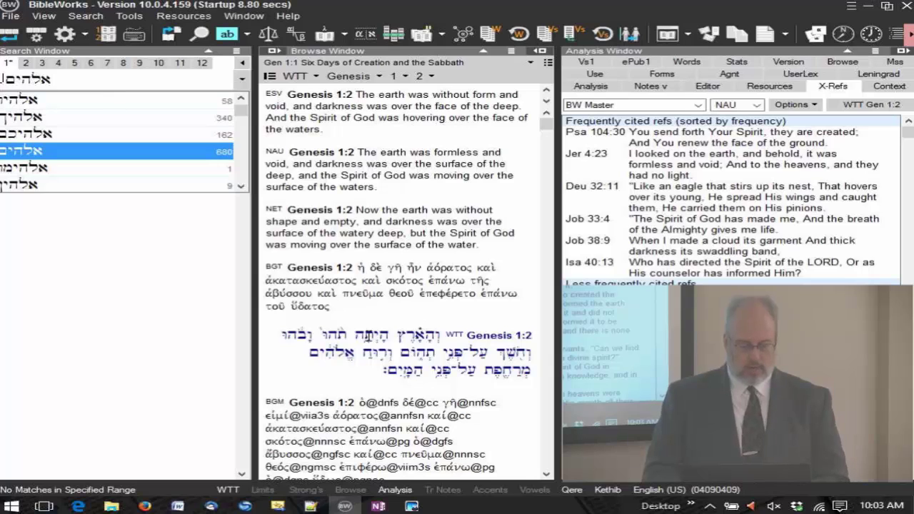
# Append היתה from Genesis 1:2 to the command line that holds only אלהים
pyautogui.rightClick(369, 331)
pyautogui.click(441, 229)
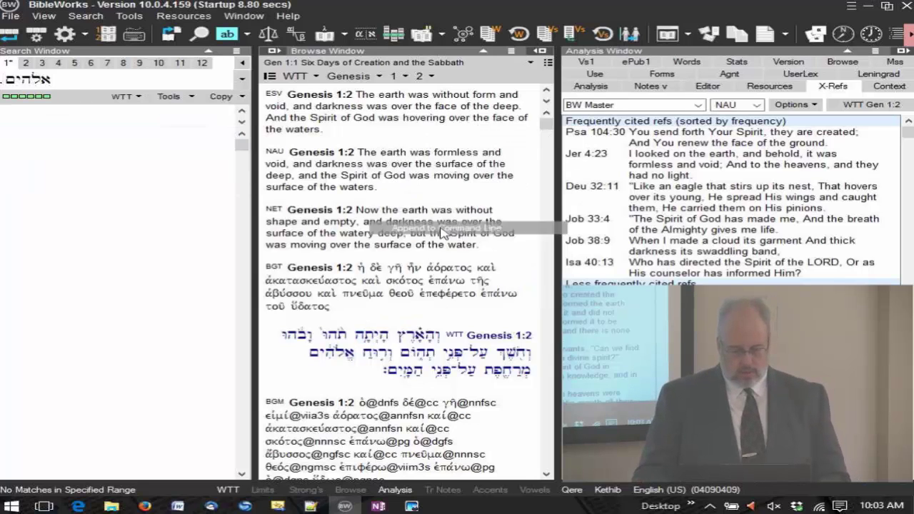